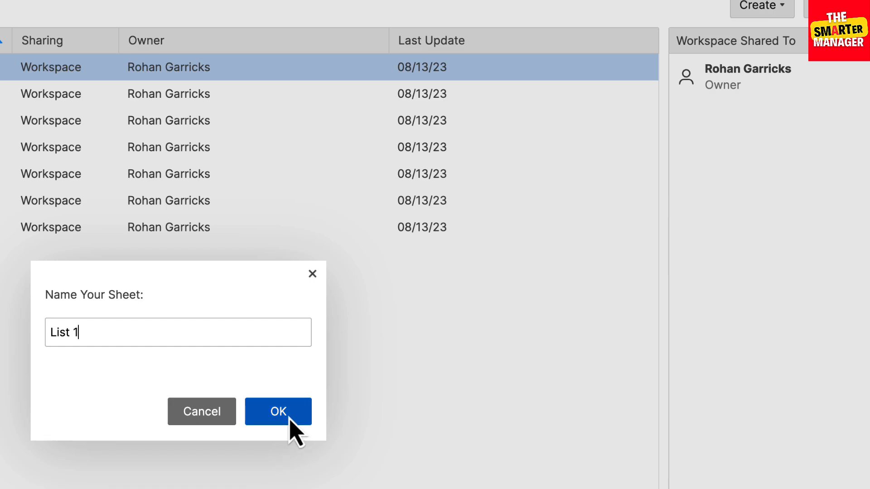
- Create the sheet named List 1 and paste the copied employee schedule data starting at its first cell
left_click(285, 417)
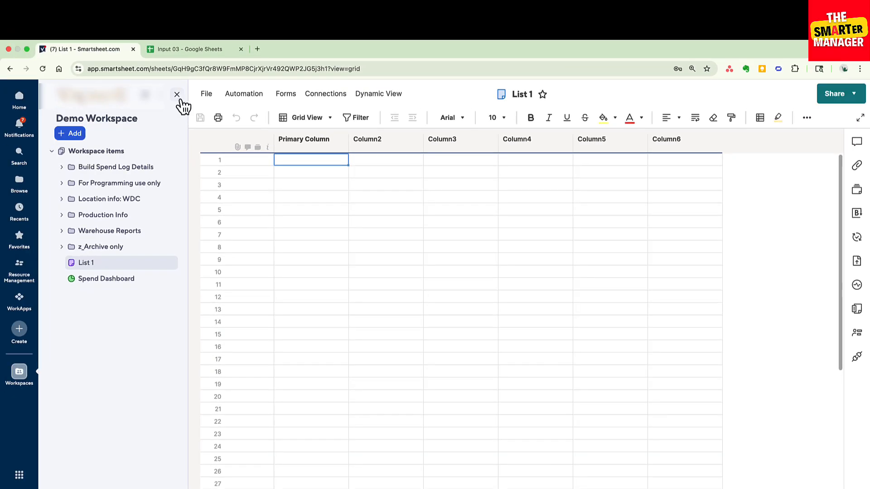
left_click(177, 93)
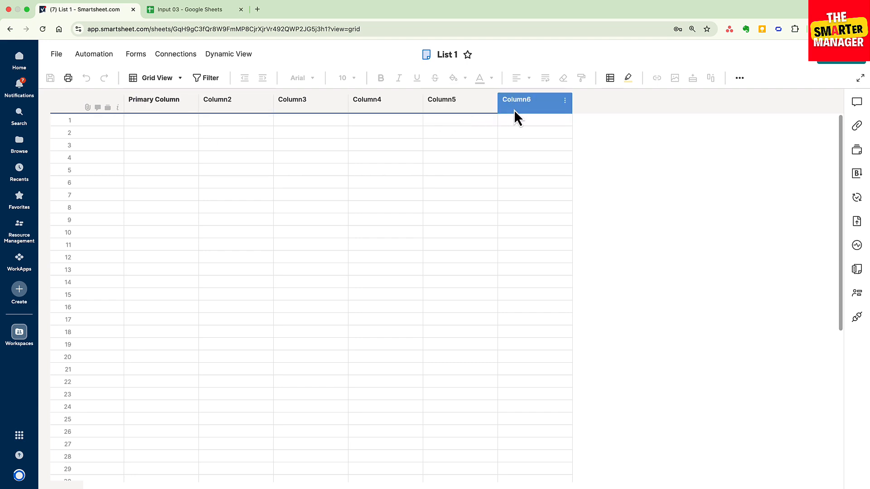
left_click(177, 120)
key("super+v")
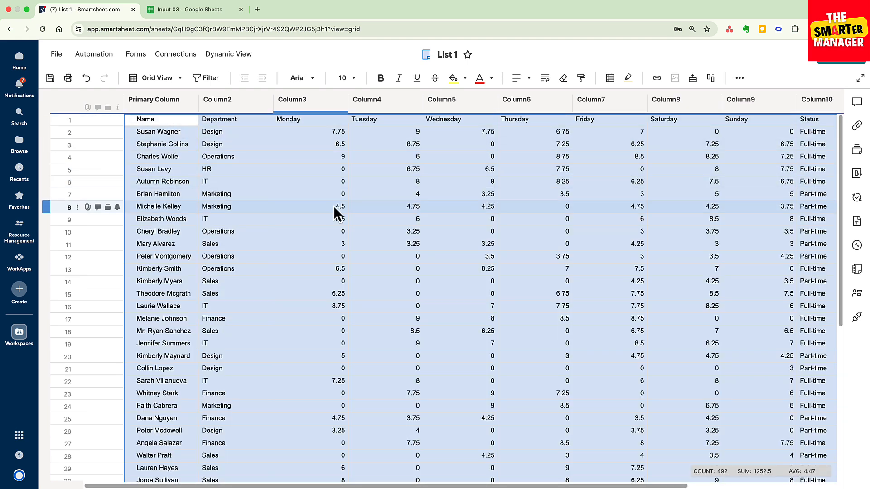
scroll(310, 308, "down", 1)
scroll(310, 307, "down", 2)
scroll(310, 307, "up", 3)
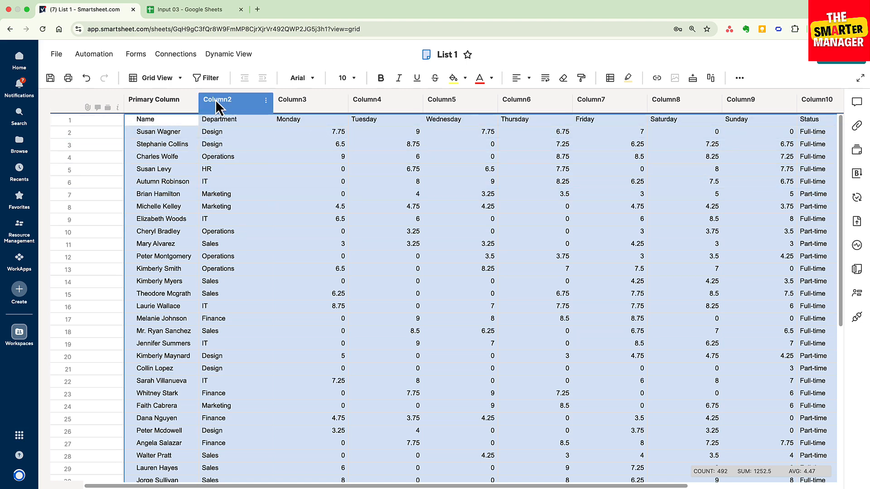
- Rename the first three columns of the sheet as Name, Department and Monday
double_click(165, 101)
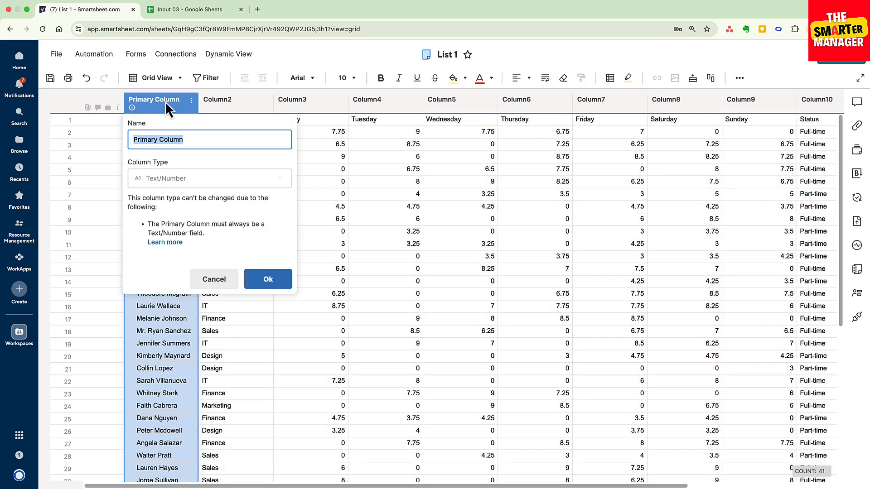
type("Name")
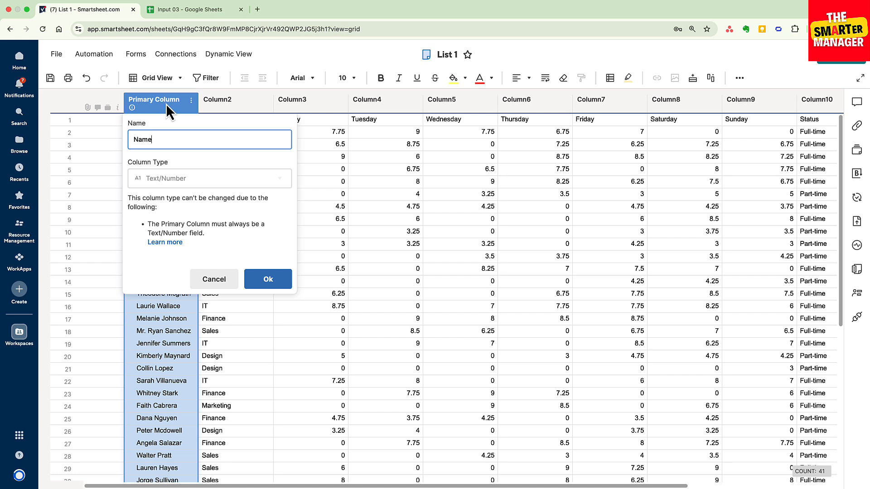
left_click(263, 281)
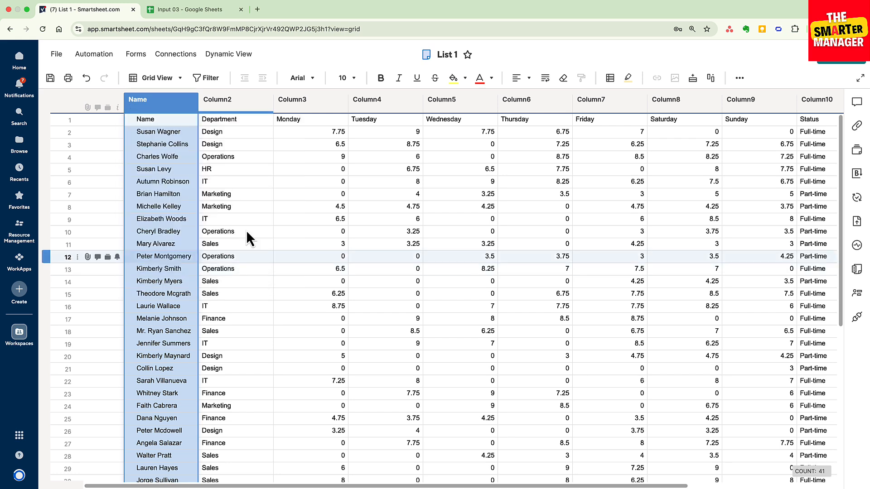
double_click(233, 102)
type("Dep")
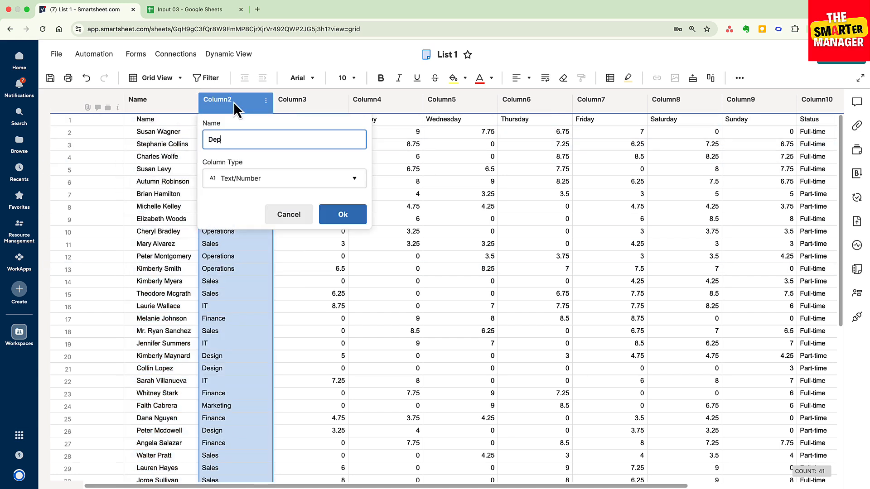
type("artment")
key("Return")
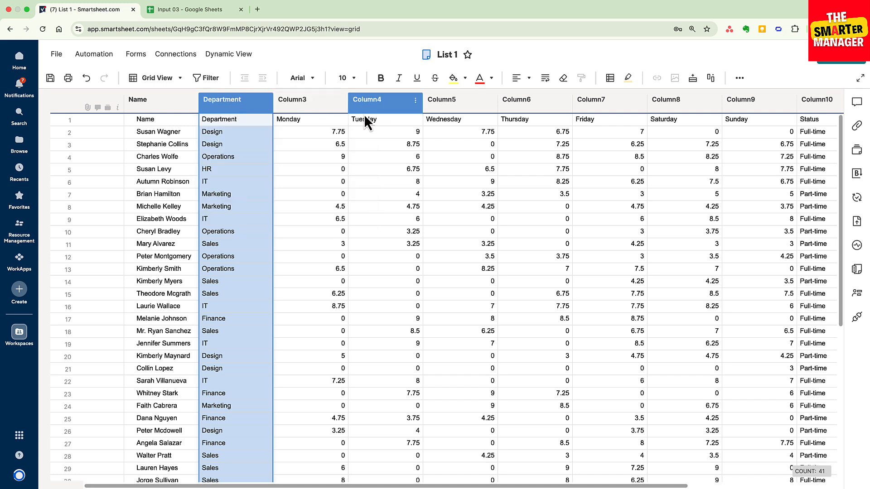
double_click(327, 107)
type("Monday")
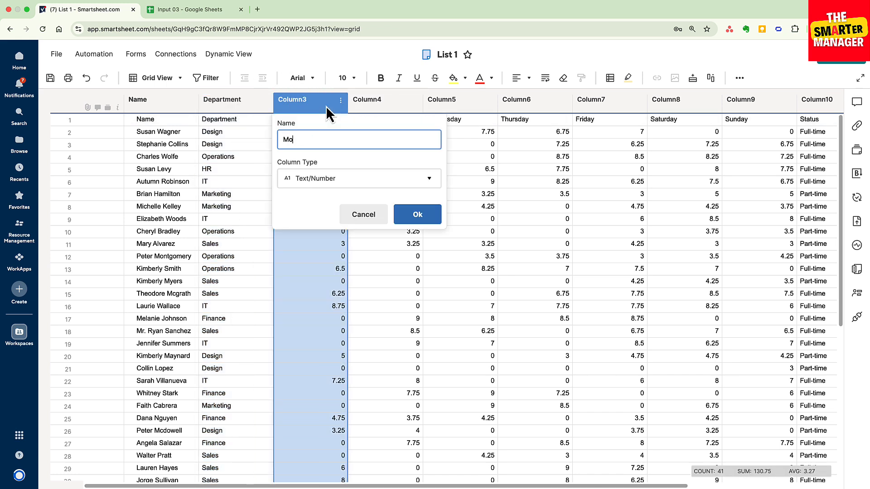
key("Return")
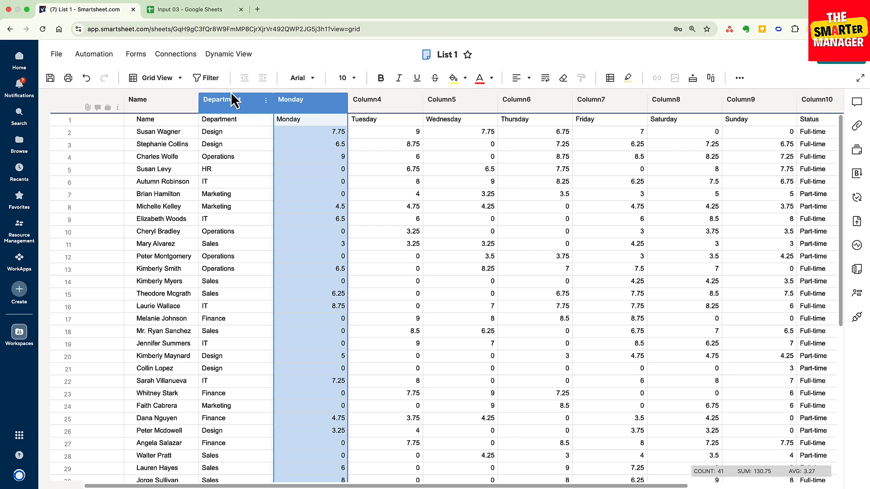
- Delete row 1, which holds the pasted header labels
left_click(59, 120)
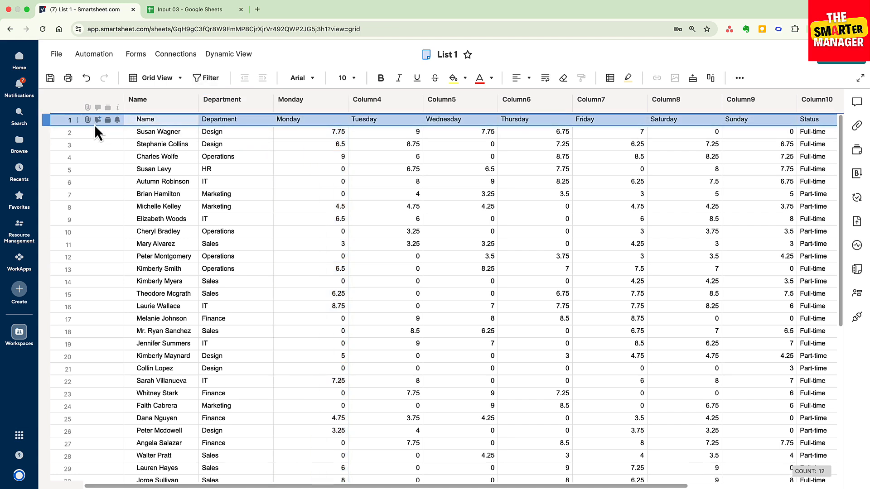
right_click(55, 121)
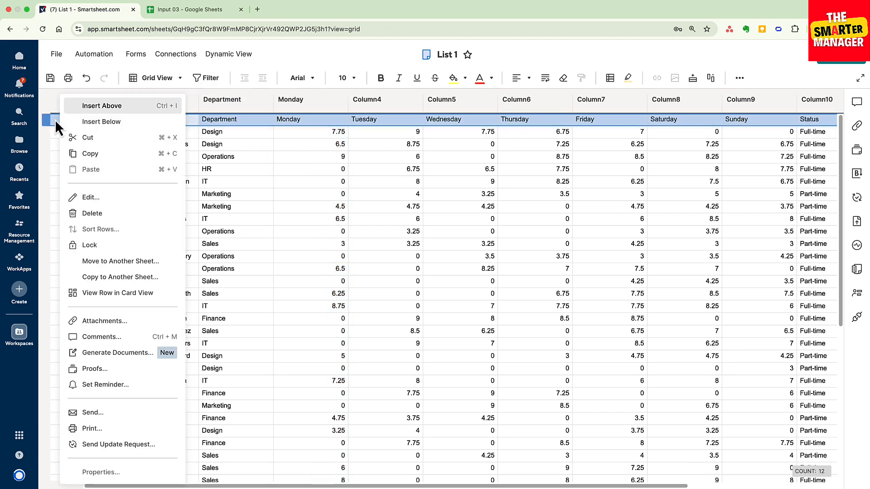
left_click(87, 213)
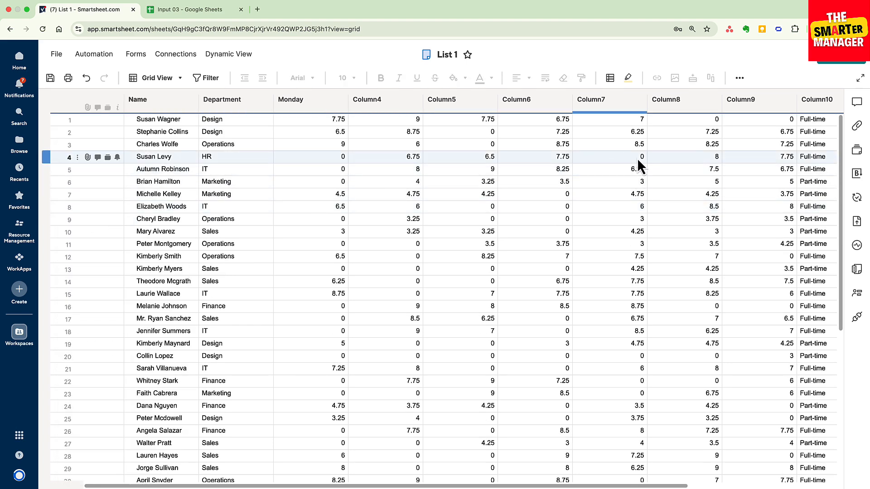
- Narrow the Department and Monday columns to fit their contents
scroll(674, 168, "down", 10)
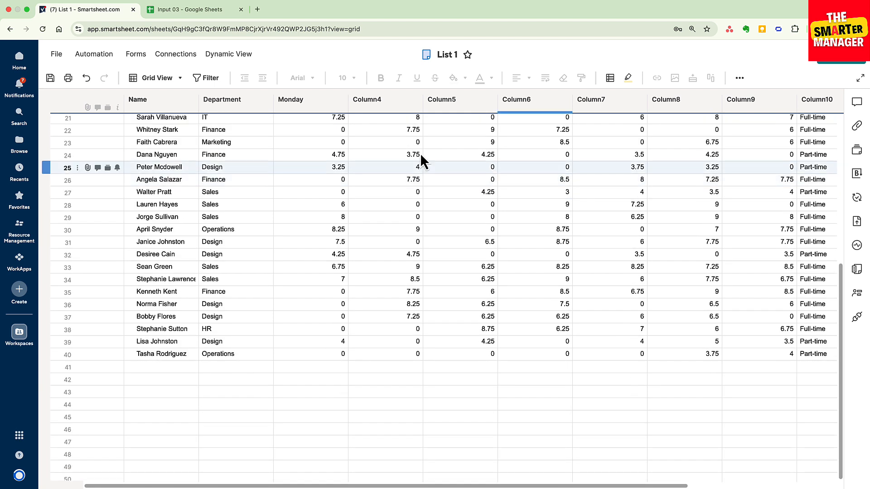
left_click(289, 102)
left_click(273, 101)
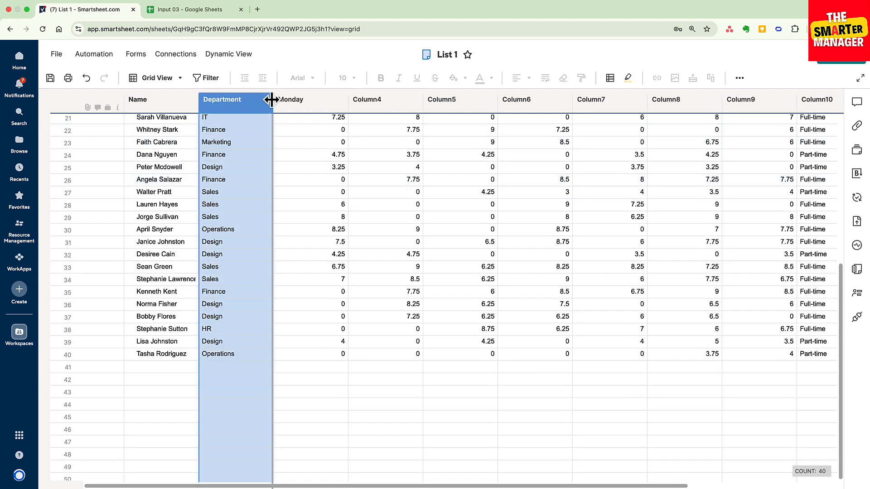
left_click_drag(275, 101, 249, 99)
left_click(304, 104)
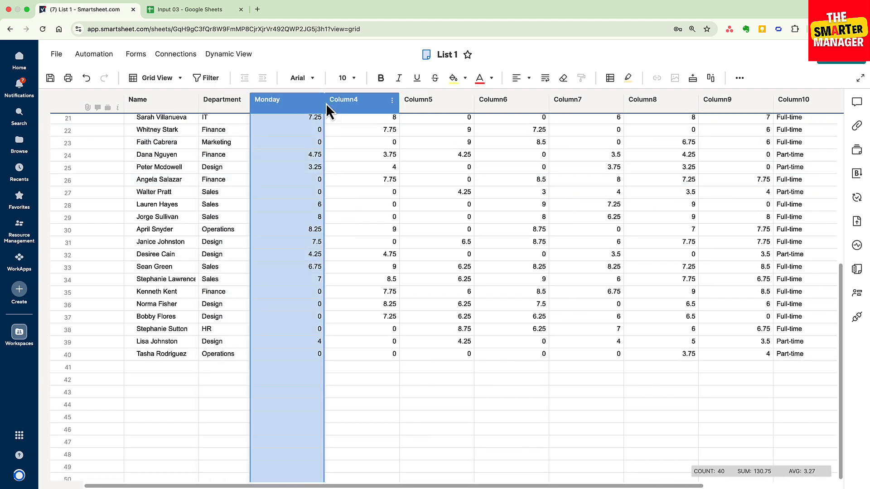
left_click_drag(324, 104, 290, 106)
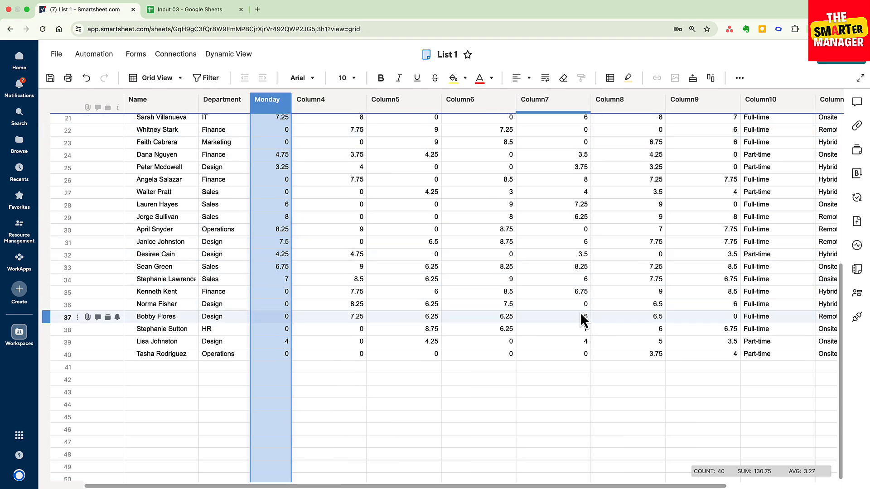
scroll(395, 279, "up", 5)
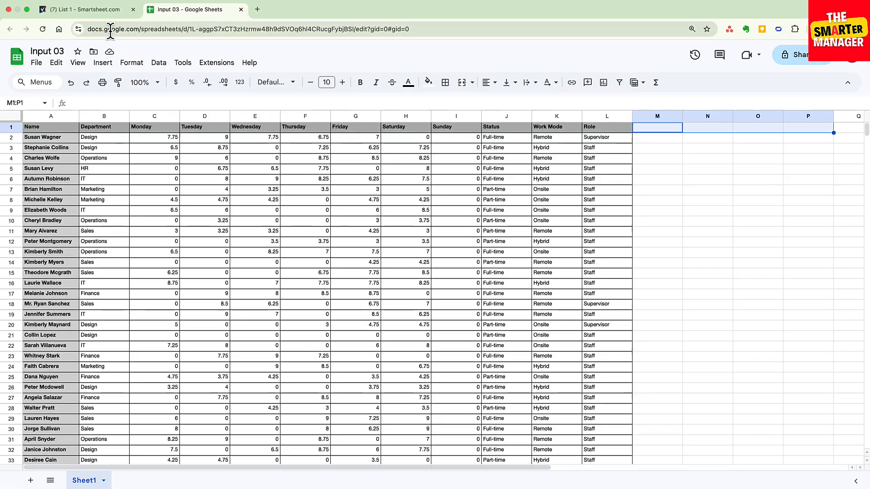
- Switch to the Input 03 spreadsheet in Google Sheets and examine its header row, including the Monday to Sunday headers
left_click(99, 11)
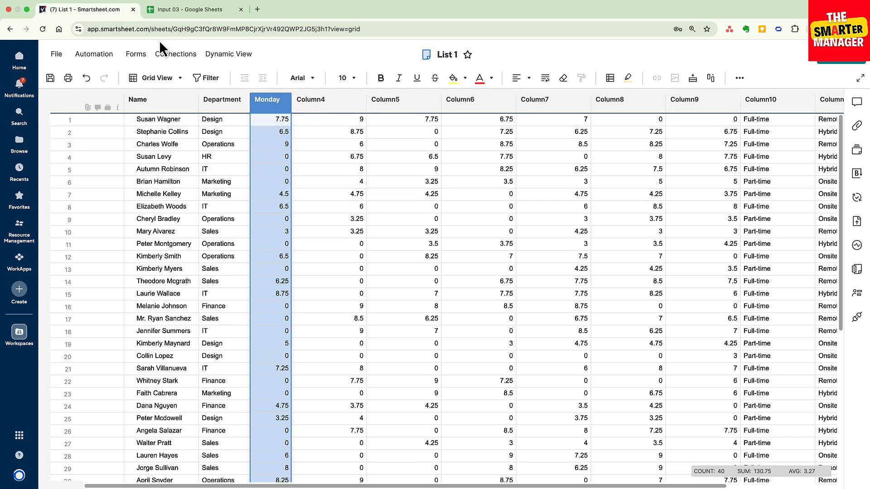
left_click(175, 10)
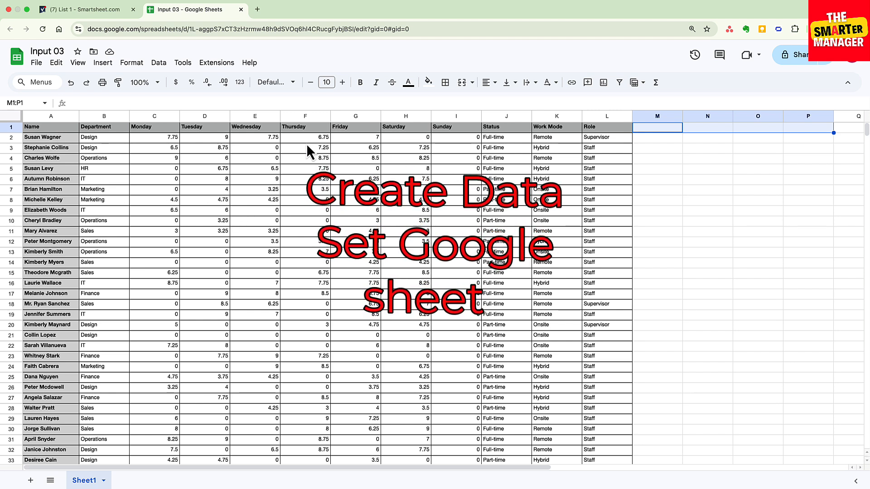
left_click(73, 129)
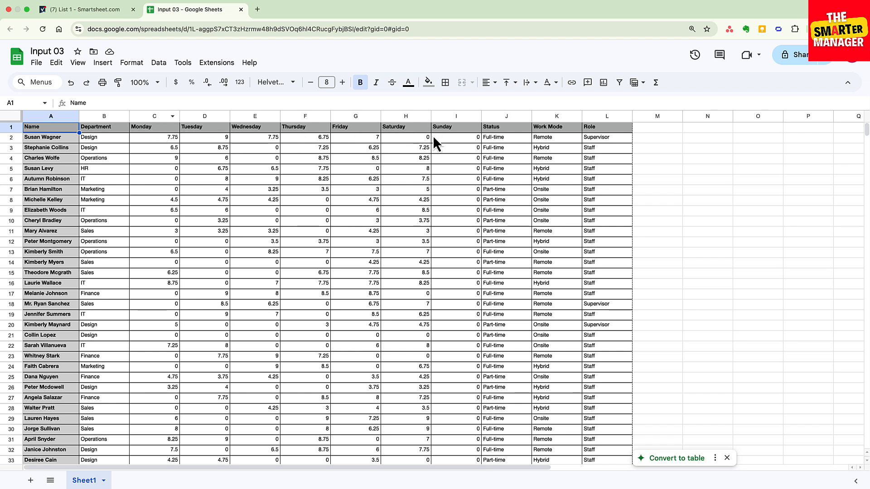
left_click(195, 129)
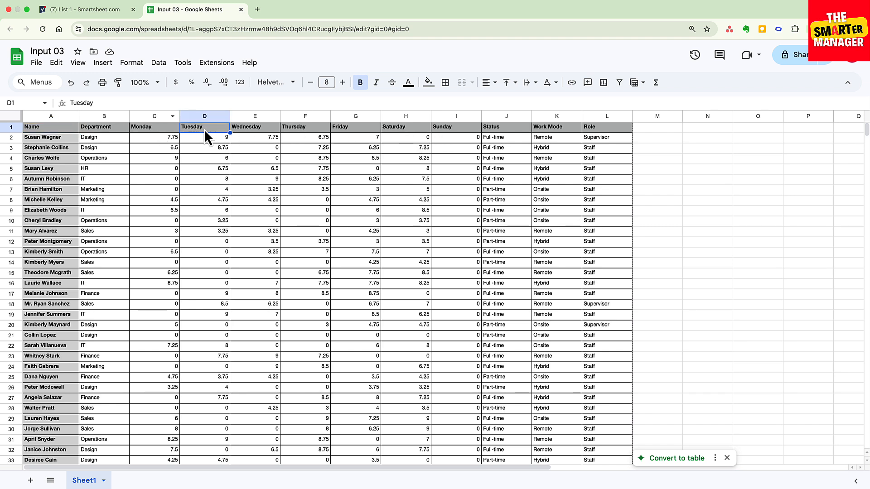
left_click(175, 130)
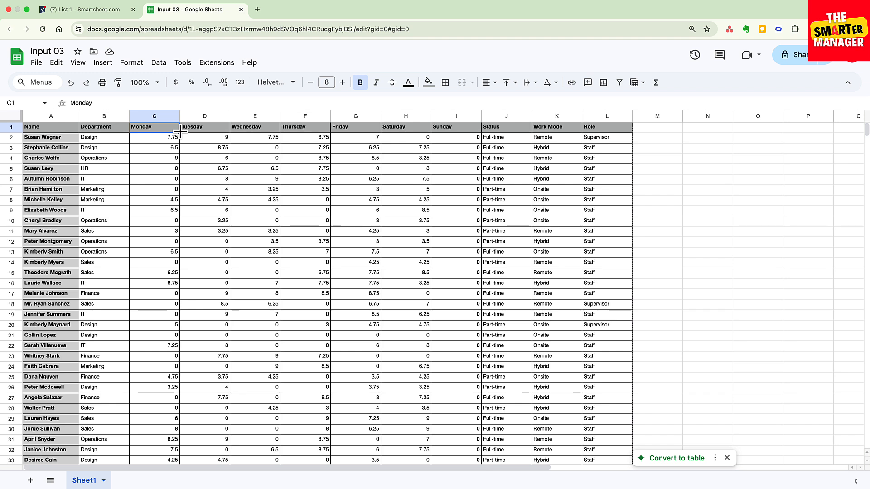
left_click(468, 131, "shift")
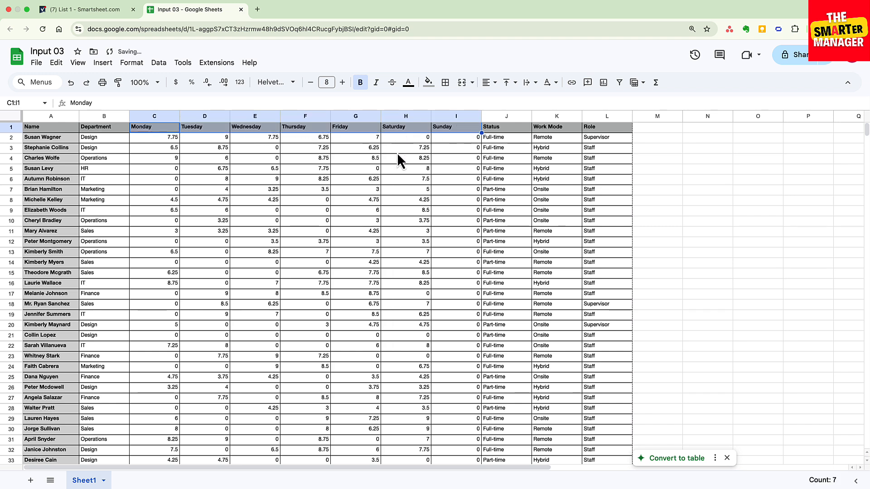
left_click(650, 255)
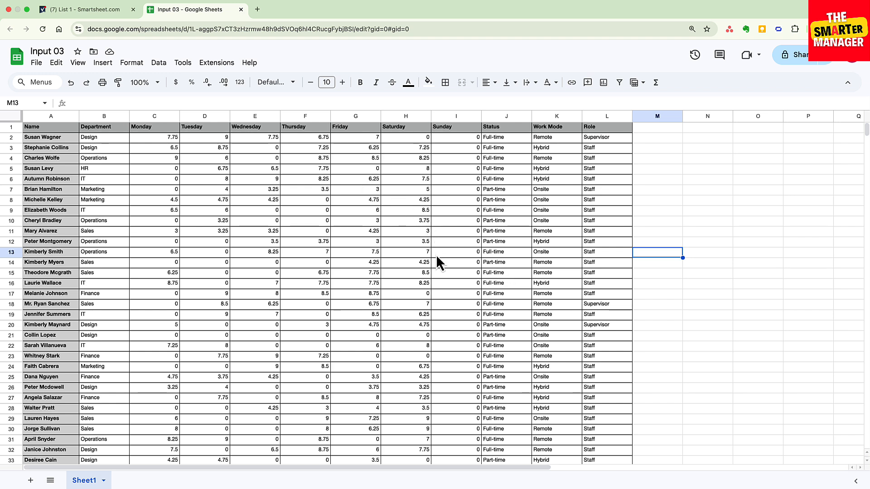
- Return to the Smartsheet workspace and start an import from Google Sheets using the Input 03 spreadsheet
left_click(108, 10)
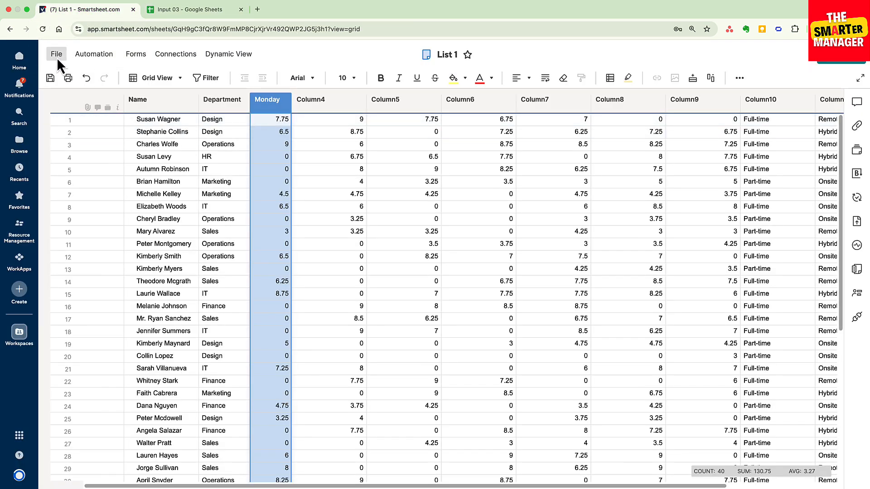
left_click(10, 29)
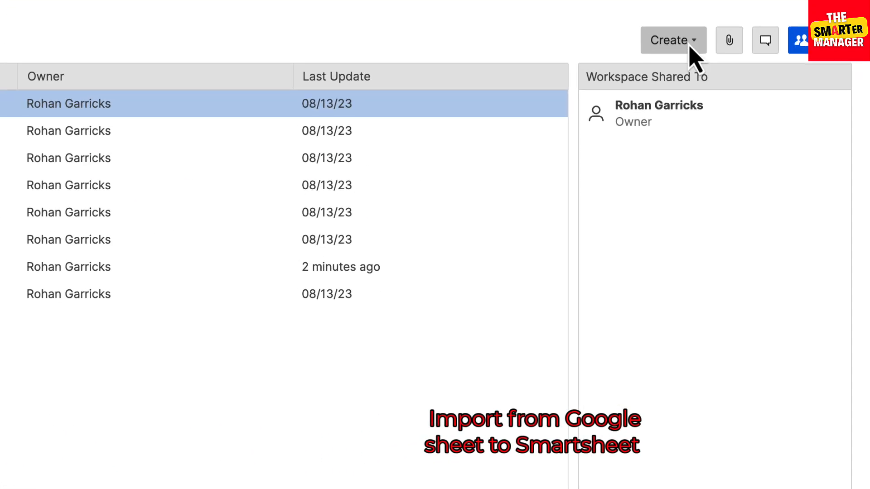
left_click(769, 114)
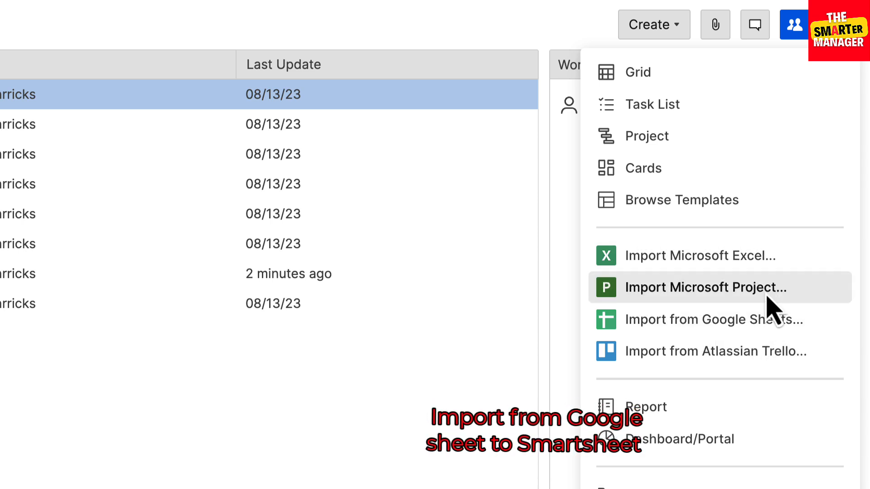
left_click(760, 325)
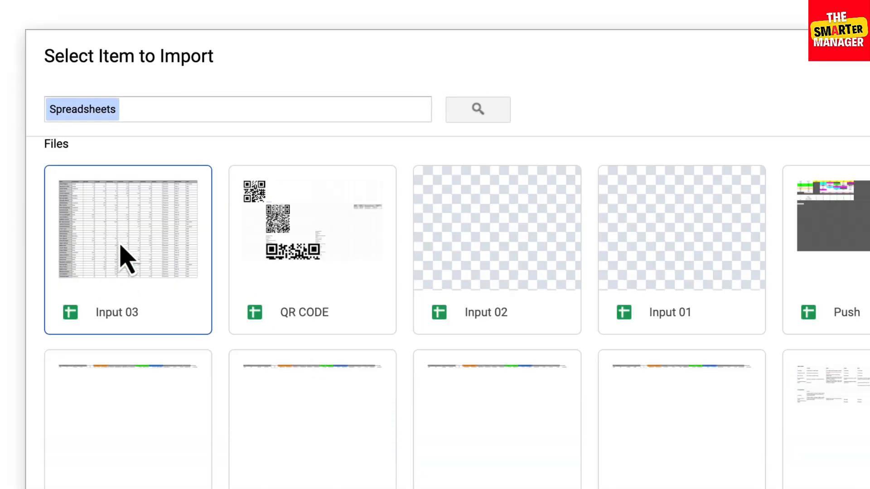
double_click(121, 248)
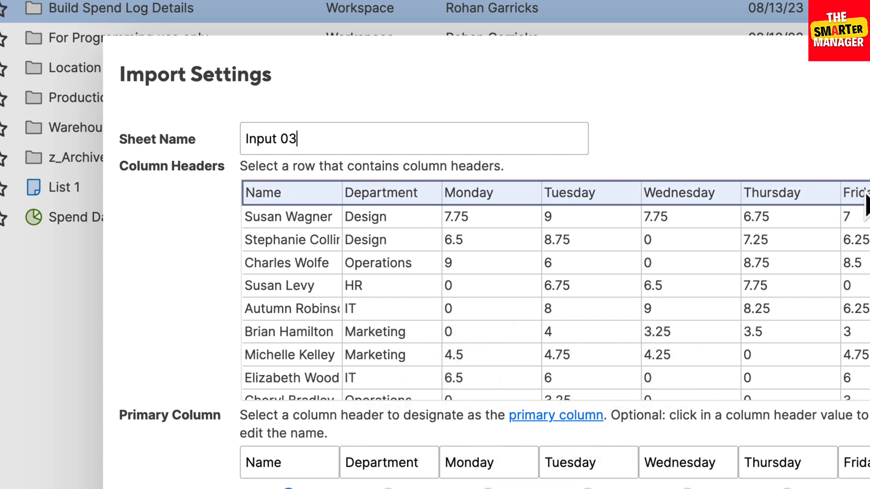
- Try the fourth row as column headers before reselecting the first row, and designate Role as the primary column
left_click(255, 272)
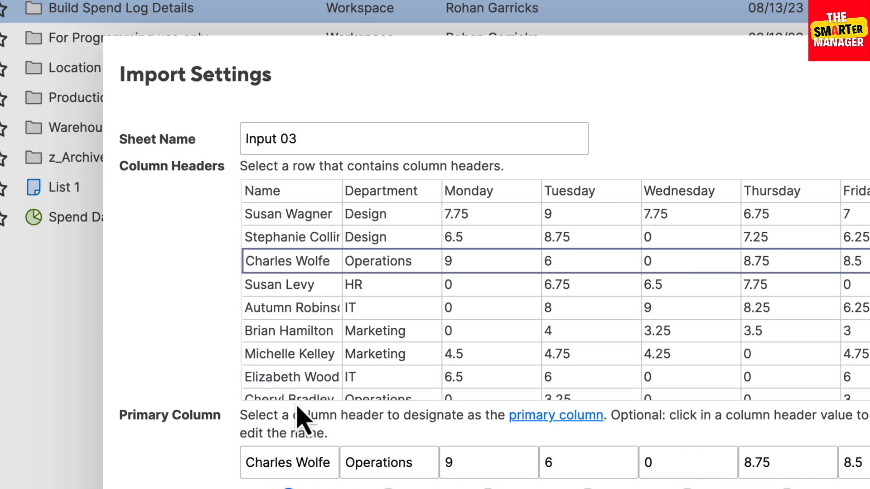
left_click(270, 199)
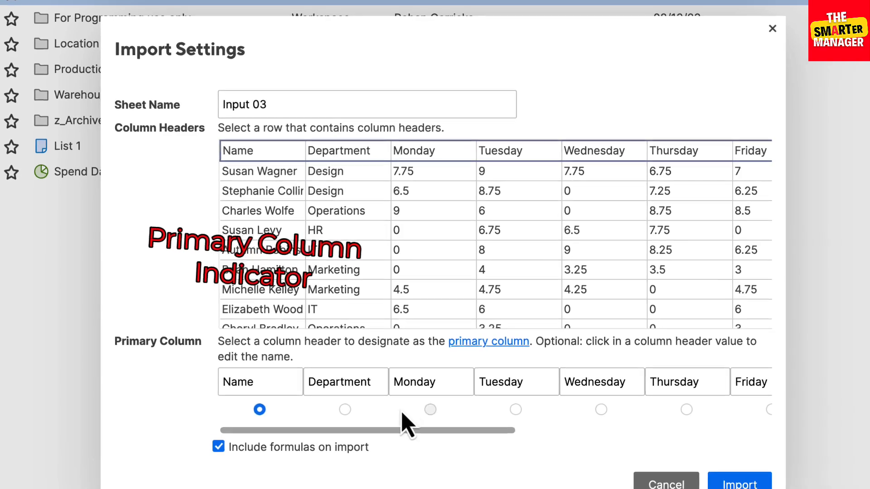
left_click_drag(490, 425, 776, 424)
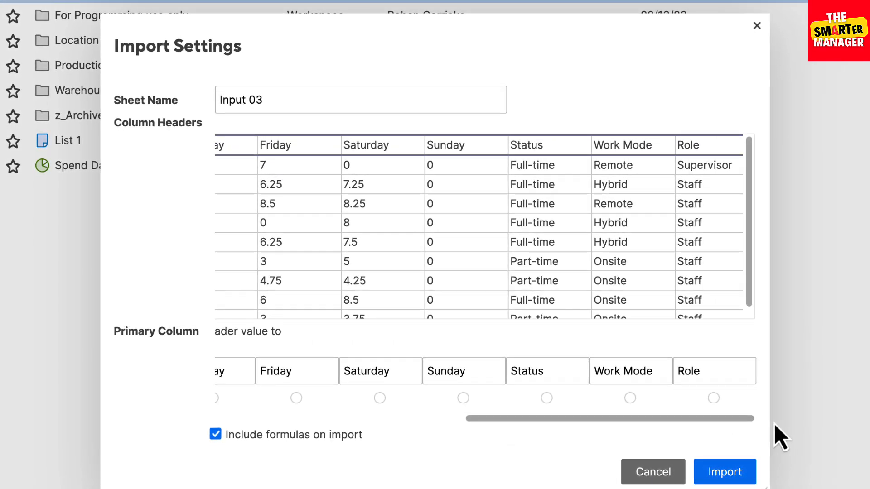
left_click(715, 398)
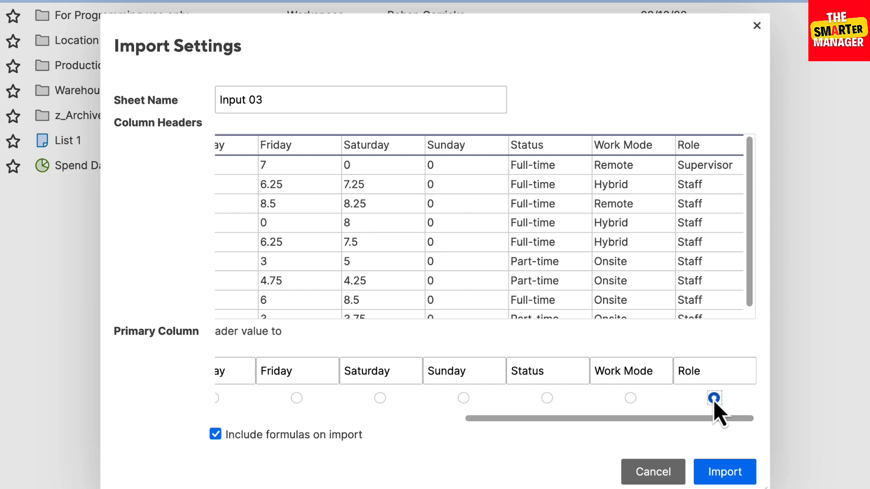
- Complete the import with Name as the primary column and open the imported Input 03 sheet
left_click_drag(716, 419, 318, 418)
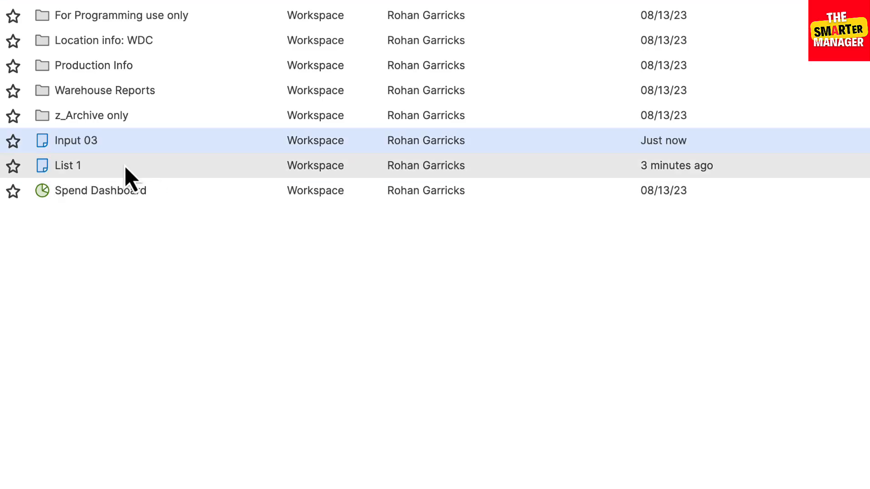
left_click(64, 143)
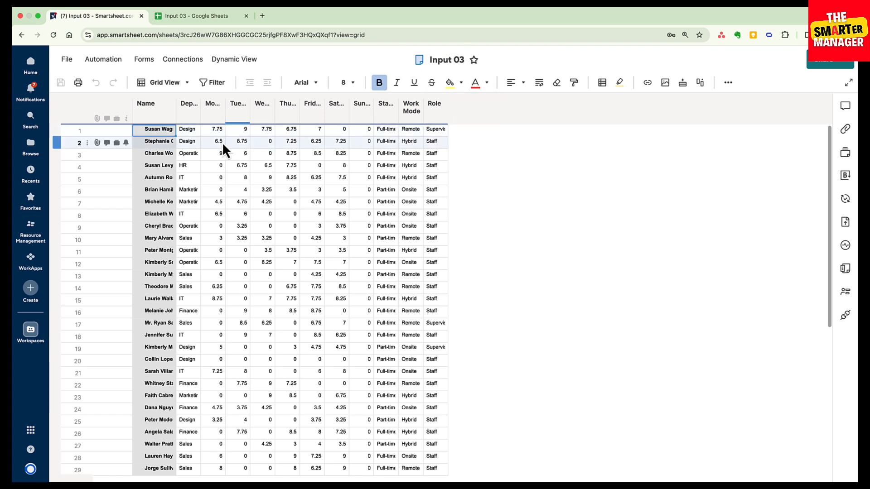
- Widen the Name column, the Monday through Status columns as a group, and the Department column to fit their headers and contents
left_click_drag(176, 111, 196, 114)
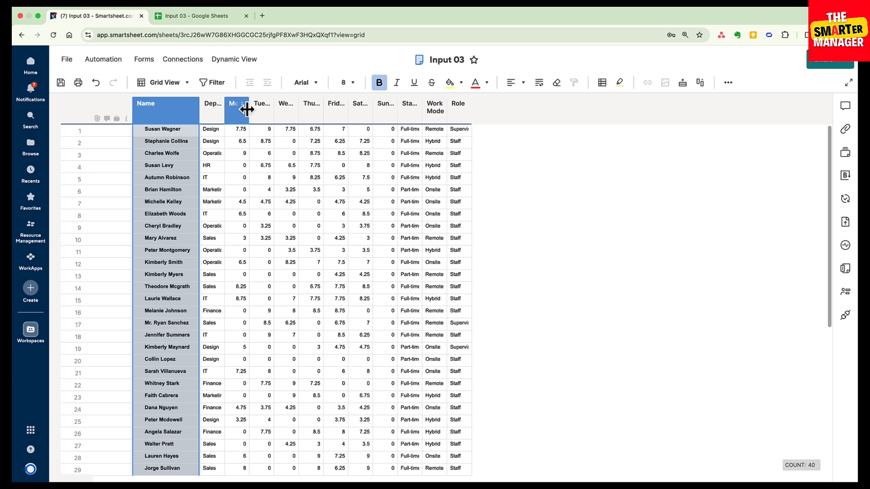
left_click_drag(242, 112, 402, 109)
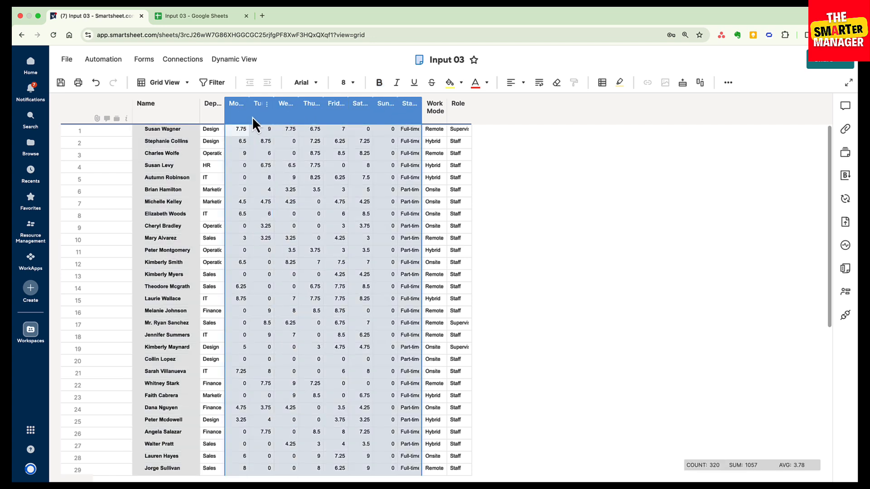
left_click_drag(250, 115, 282, 117)
left_click(412, 215)
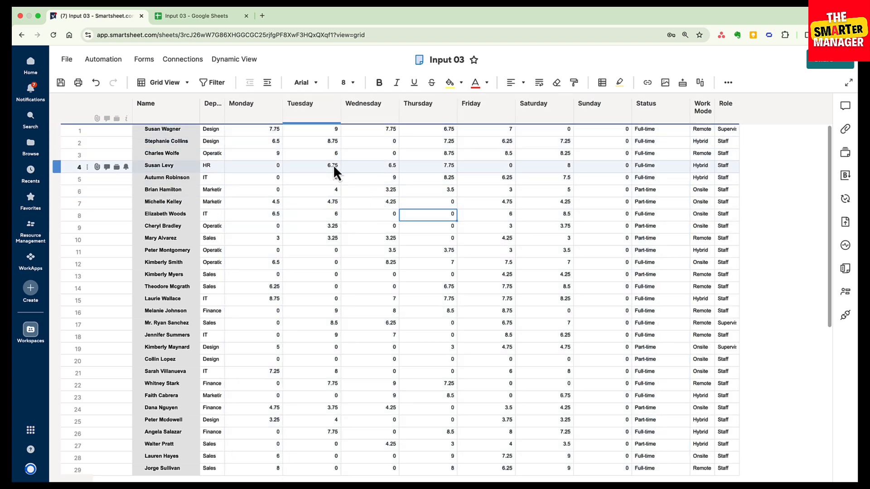
left_click(219, 133)
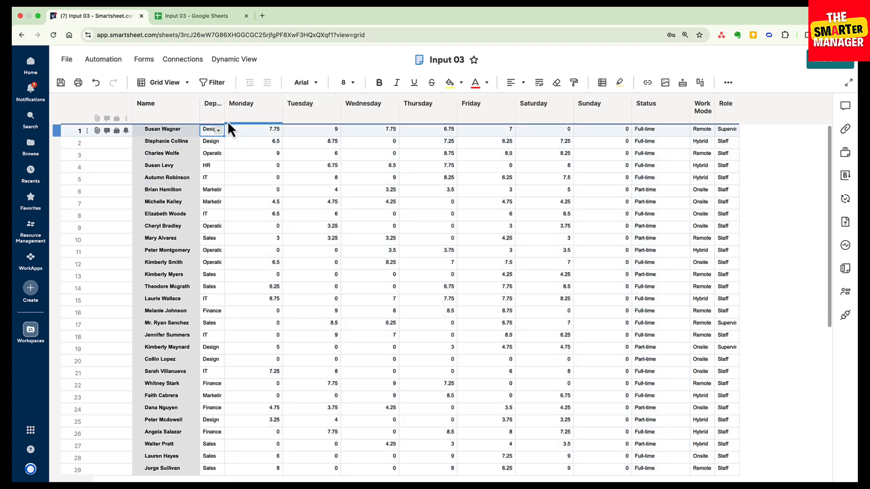
left_click_drag(224, 114, 261, 119)
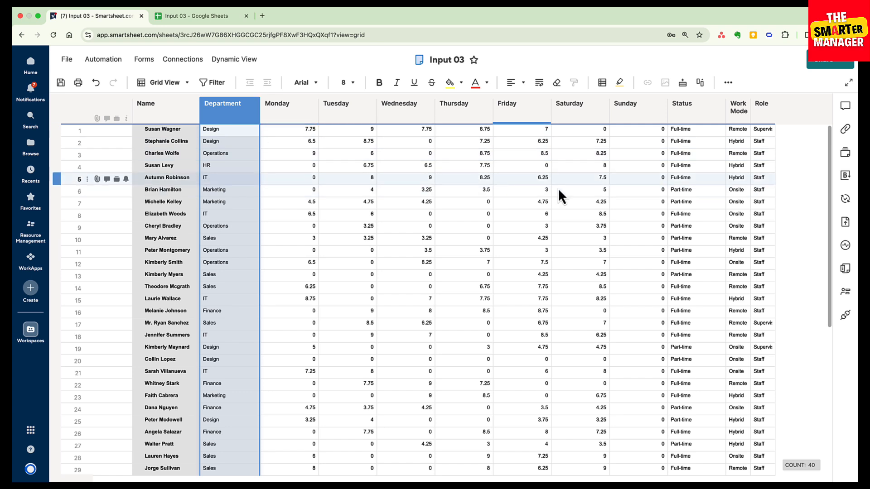